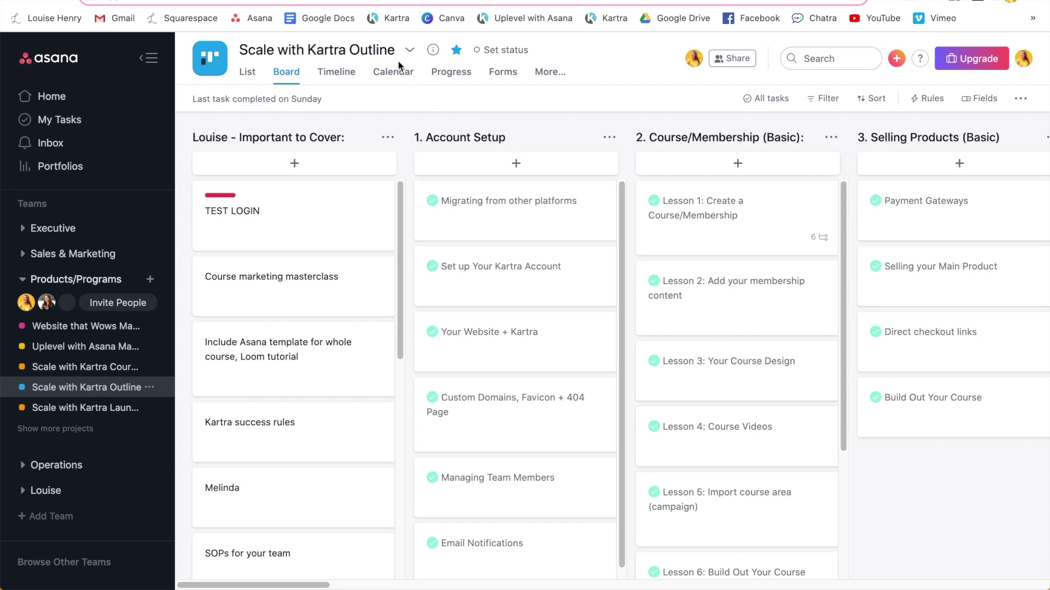
scroll(346, 143, right, 5)
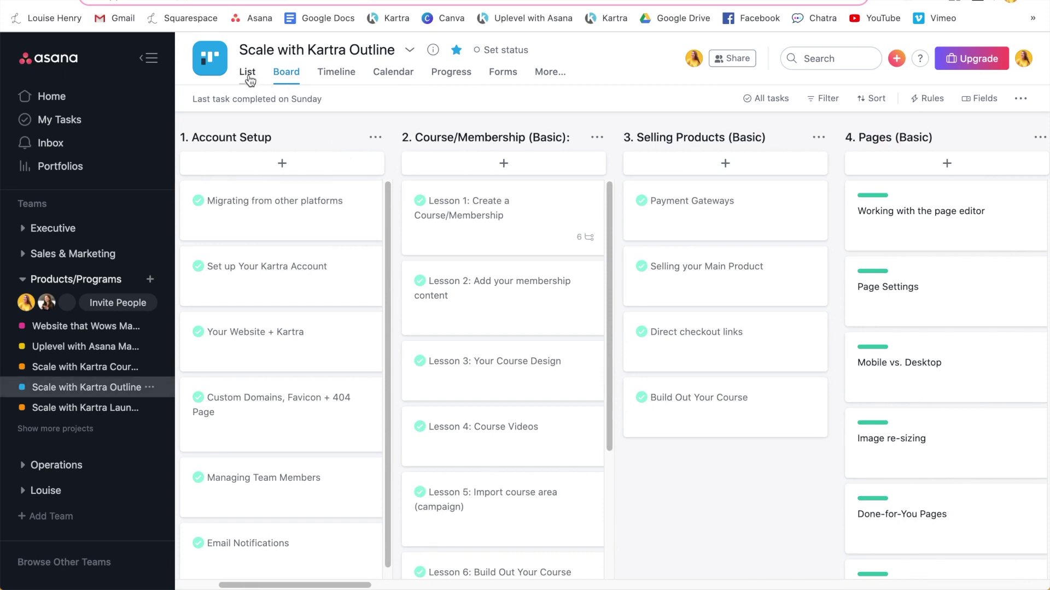
click(247, 73)
scroll(431, 167, down, 10)
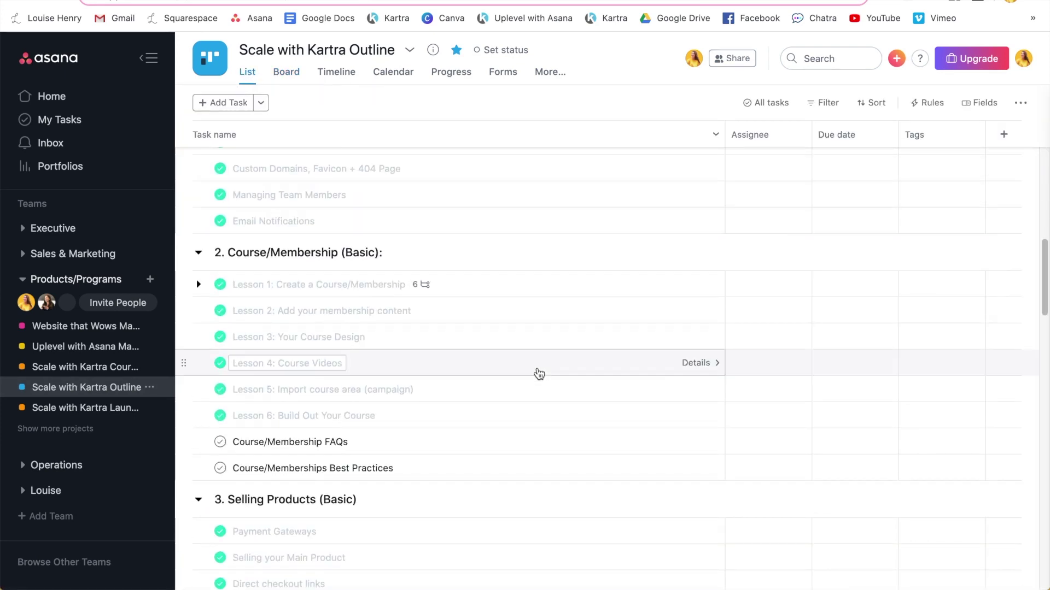
click(287, 72)
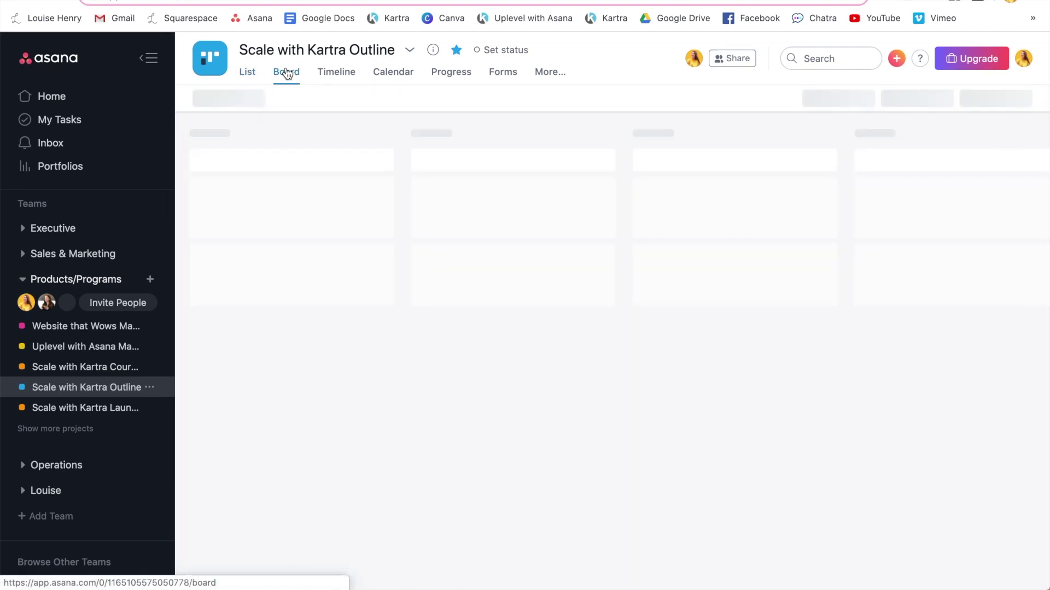
scroll(246, 196, right, 4)
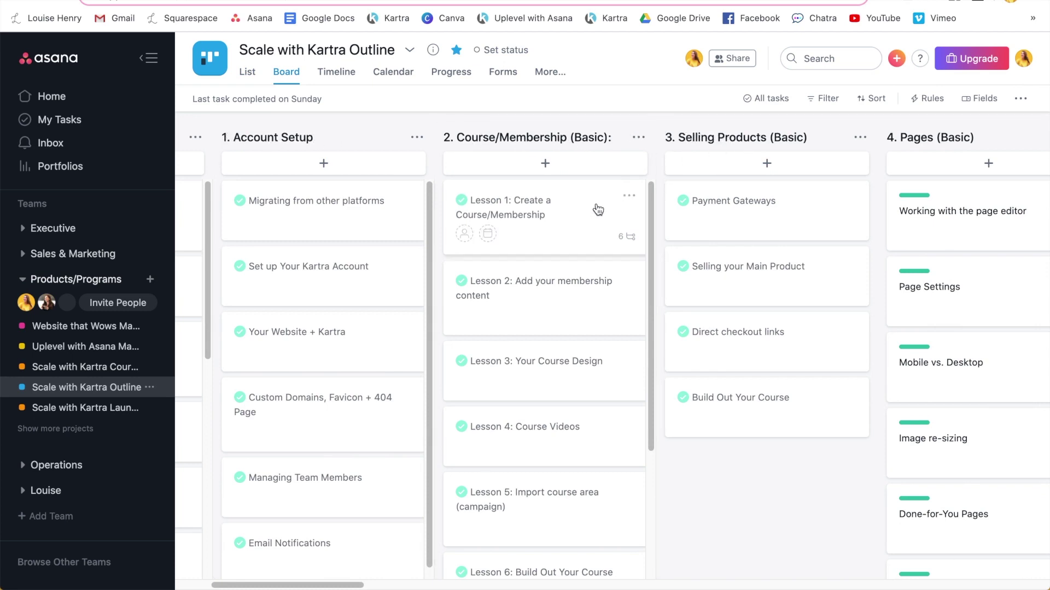
scroll(566, 481, down, 3)
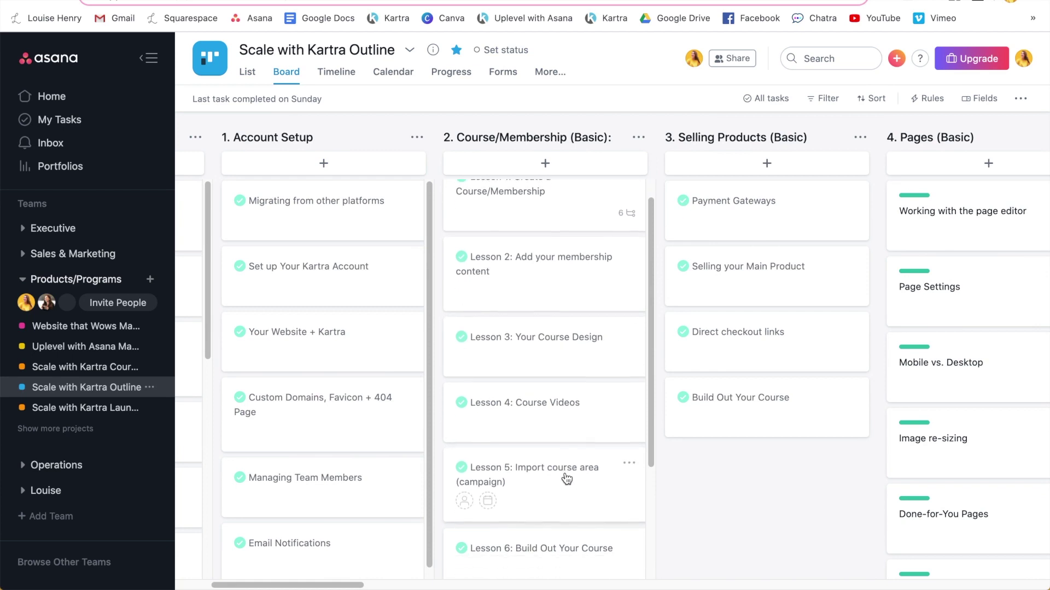
scroll(562, 474, up, 3)
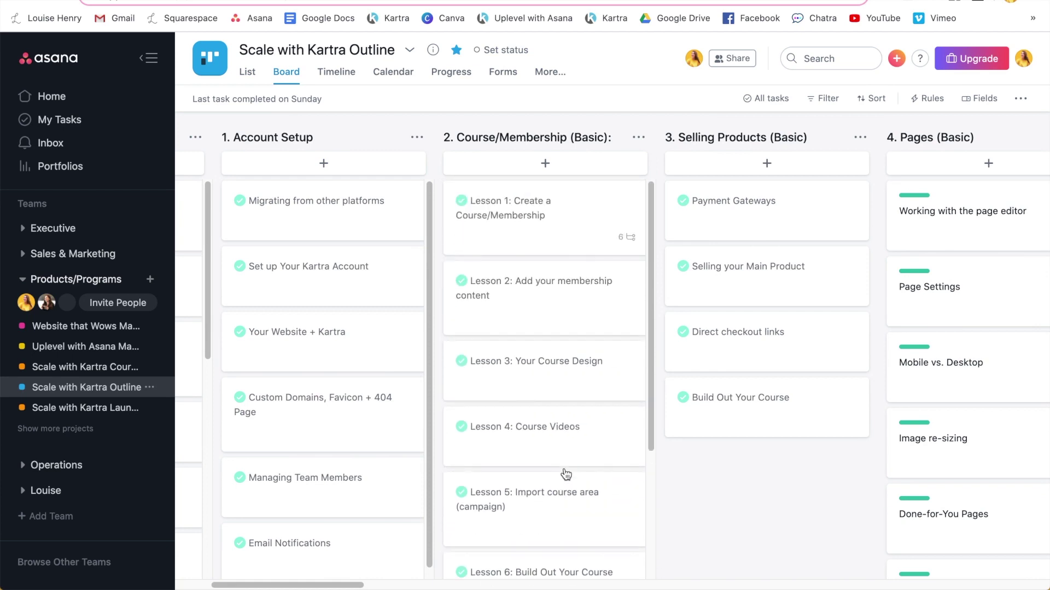
scroll(410, 223, right, 5)
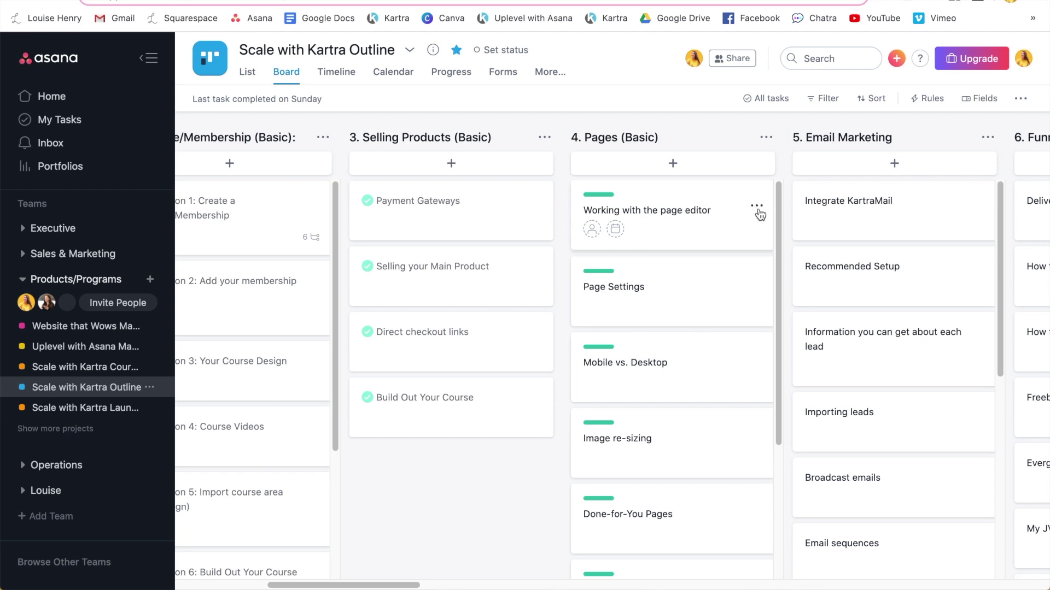
click(757, 208)
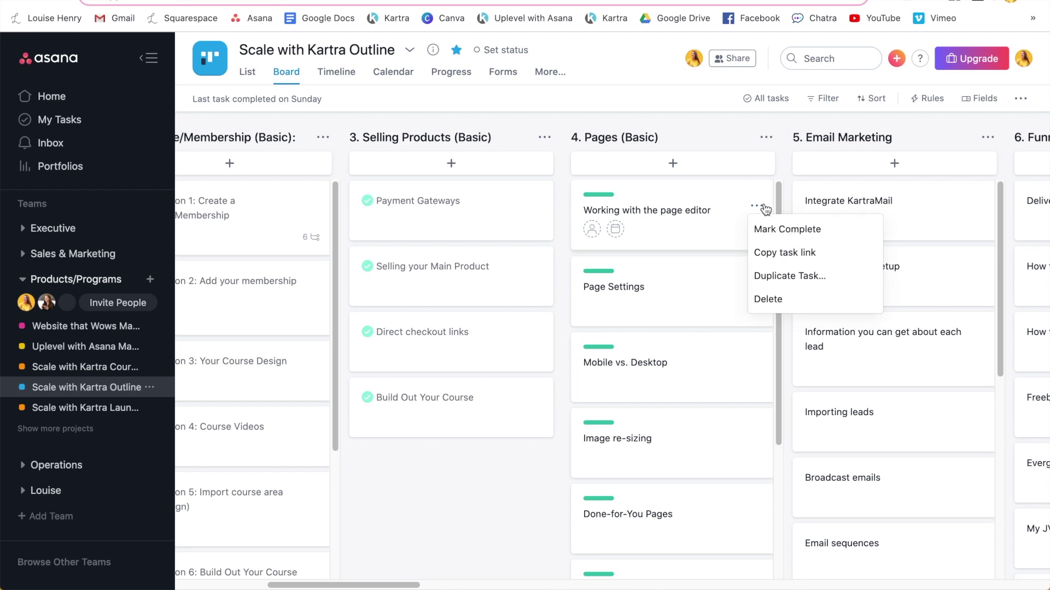
click(777, 235)
key(ctrl+z)
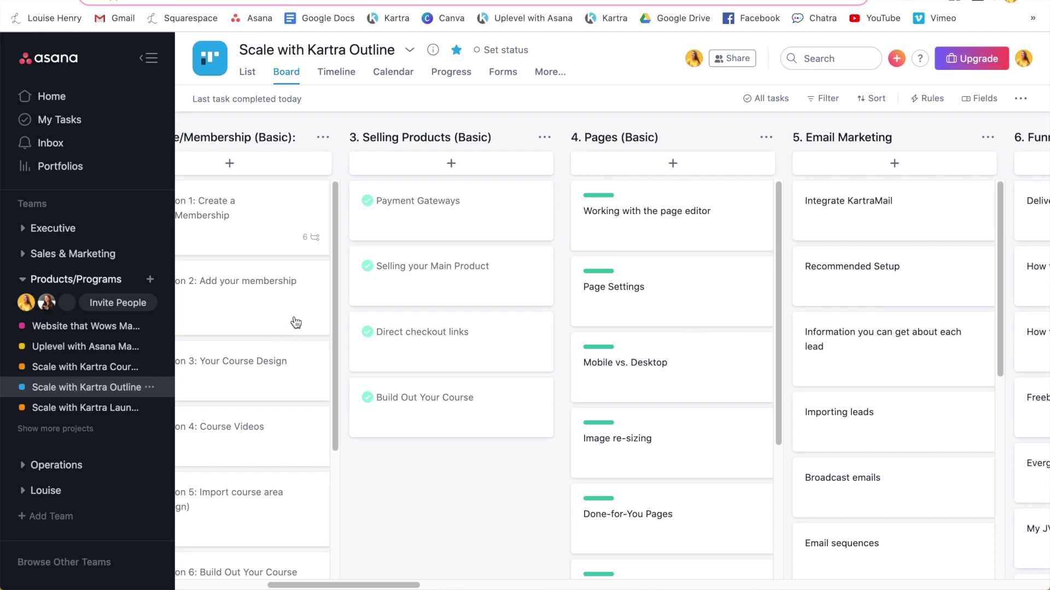
scroll(293, 284, left, 2)
scroll(284, 330, left, 4)
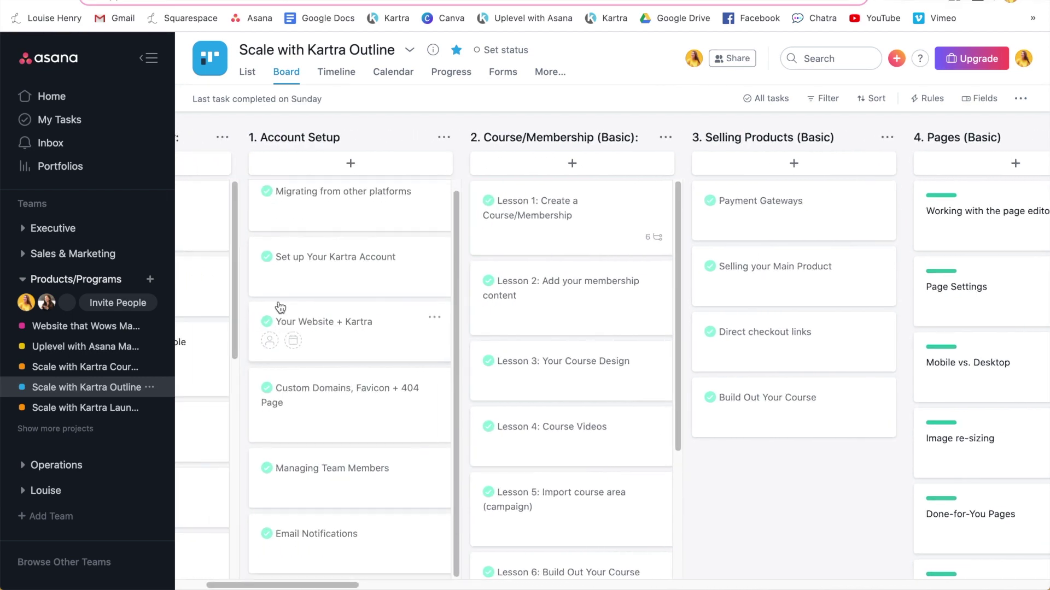
scroll(280, 297, right, 2)
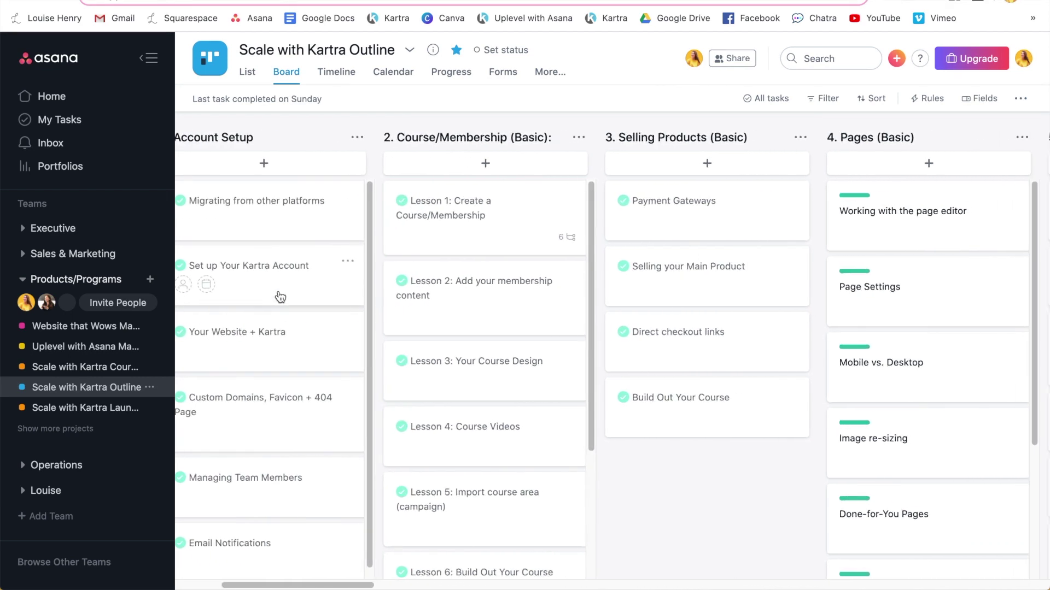
scroll(280, 297, right, 5)
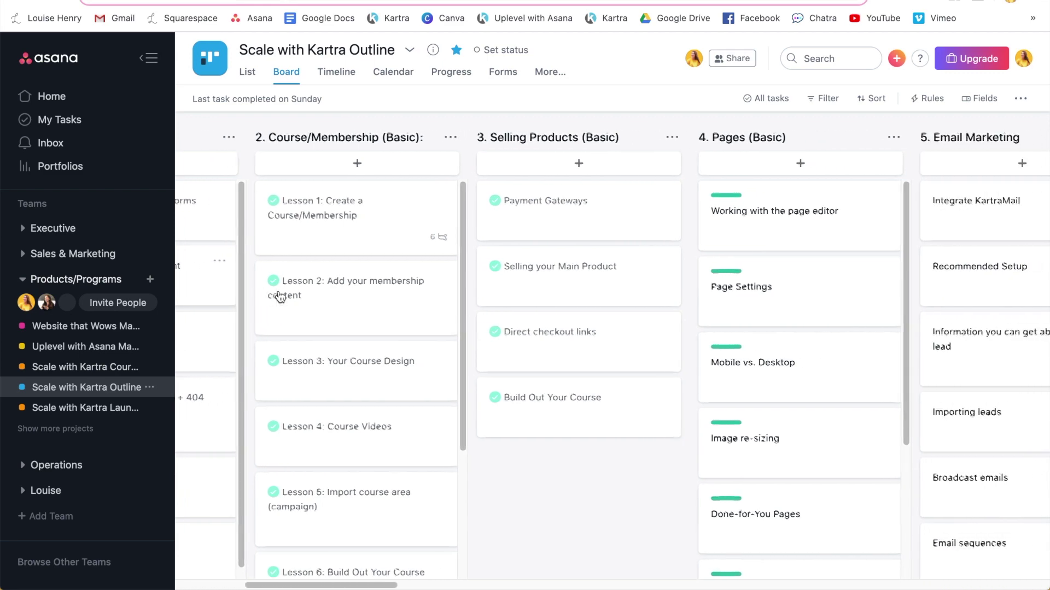
scroll(281, 297, right, 3)
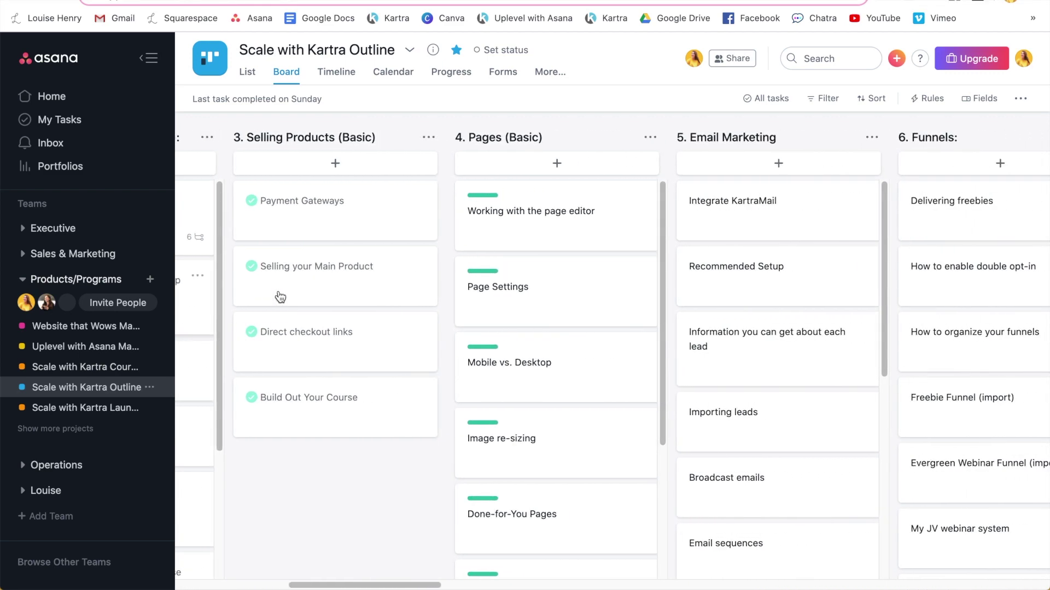
scroll(280, 296, right, 4)
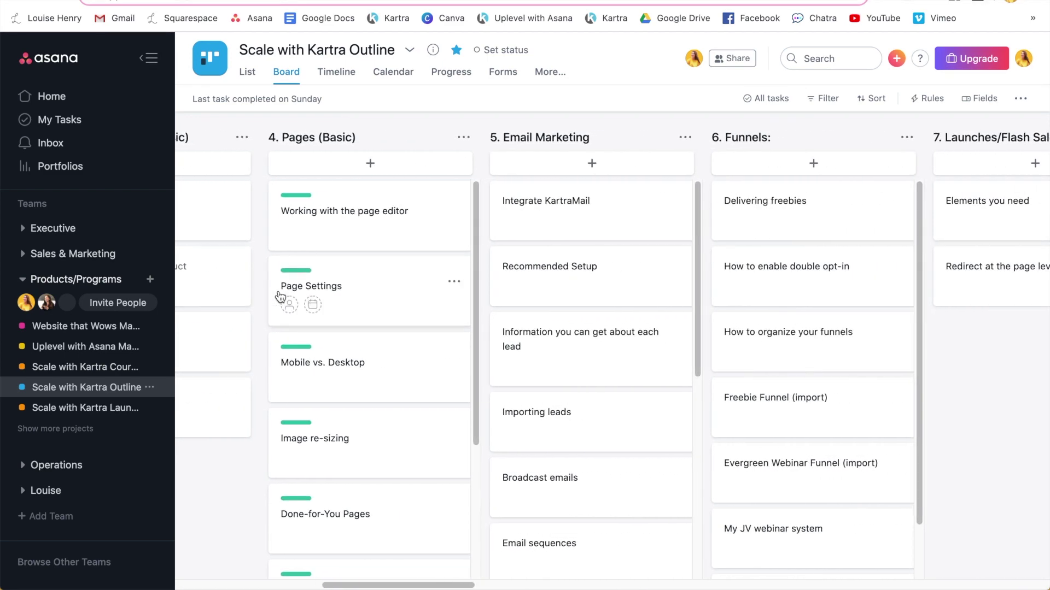
scroll(281, 297, right, 12)
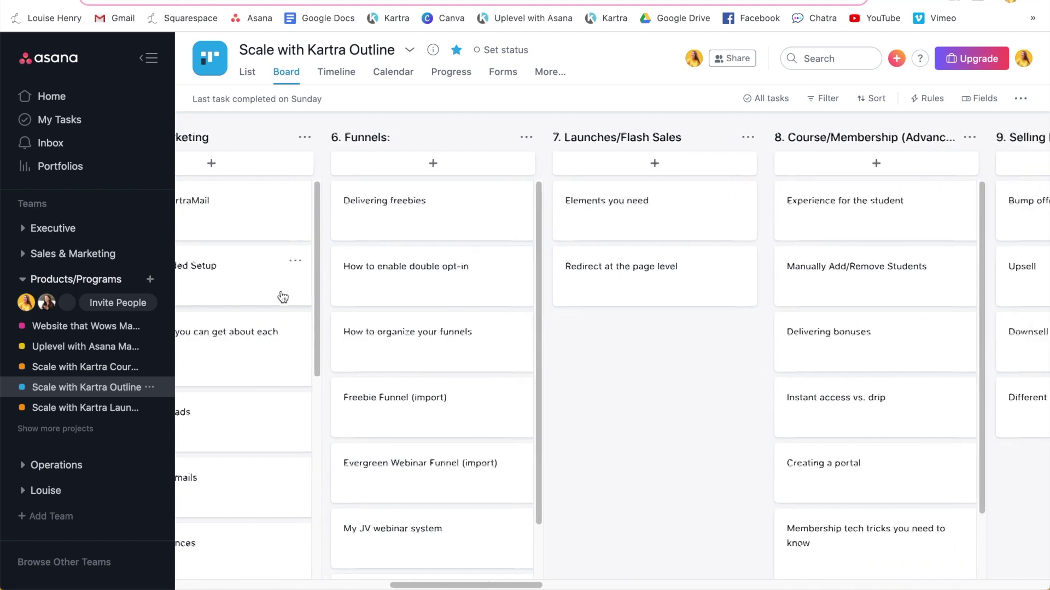
scroll(282, 297, right, 10)
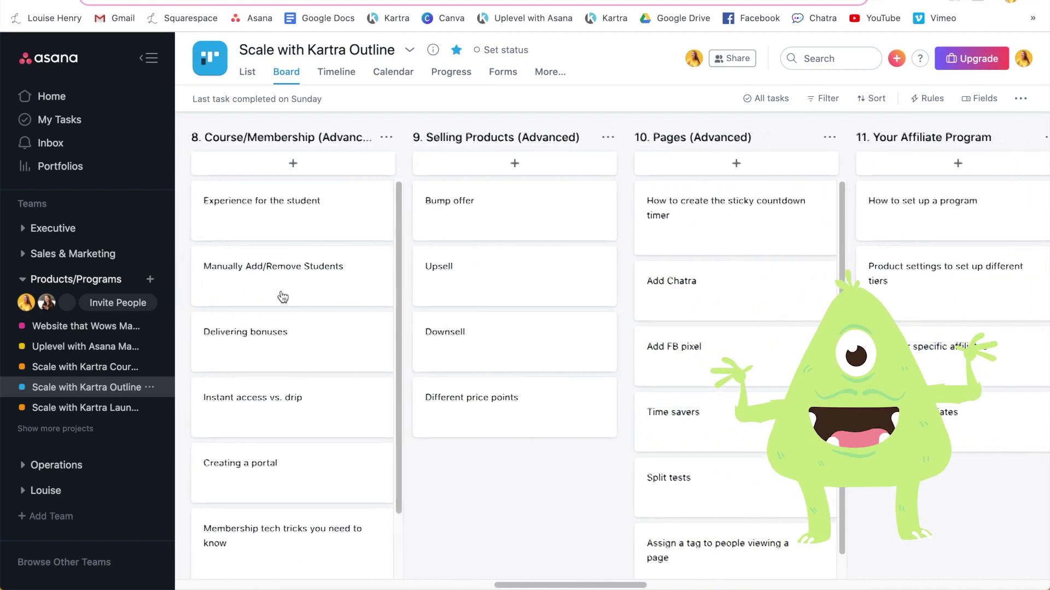
scroll(283, 297, right, 8)
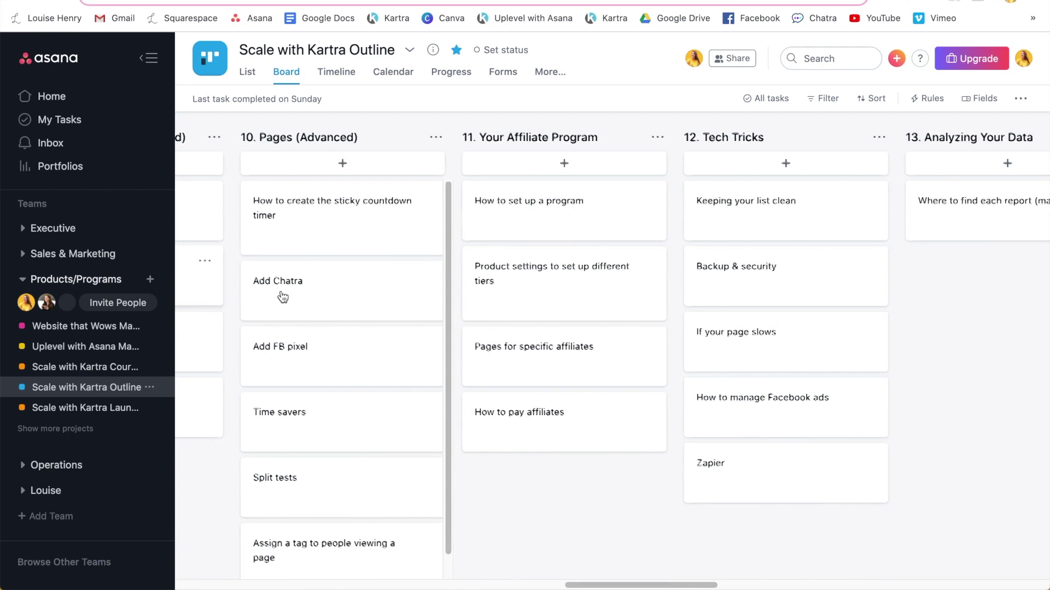
scroll(281, 297, right, 8)
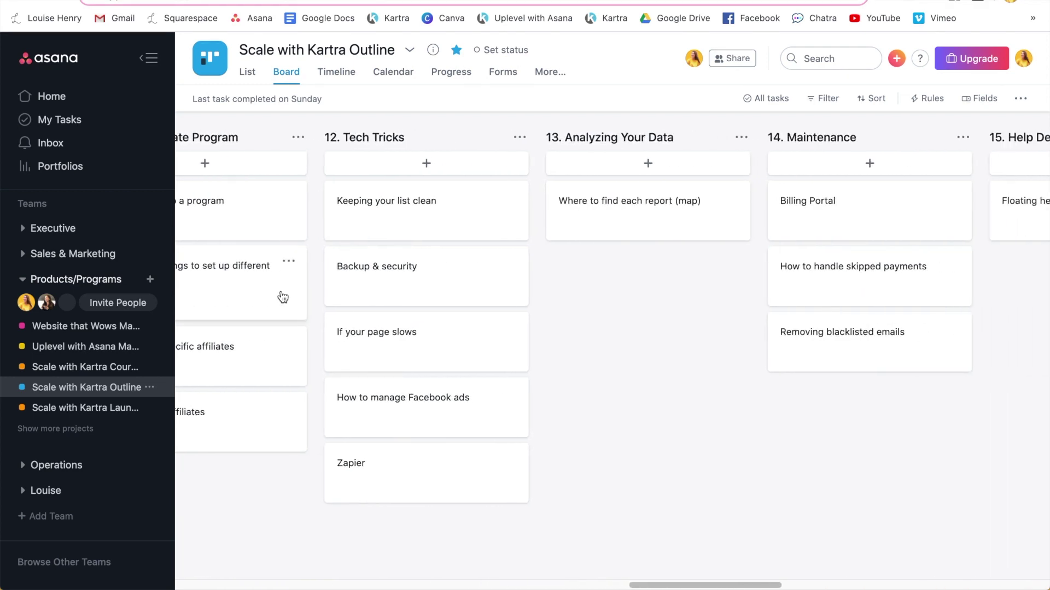
scroll(283, 297, right, 10)
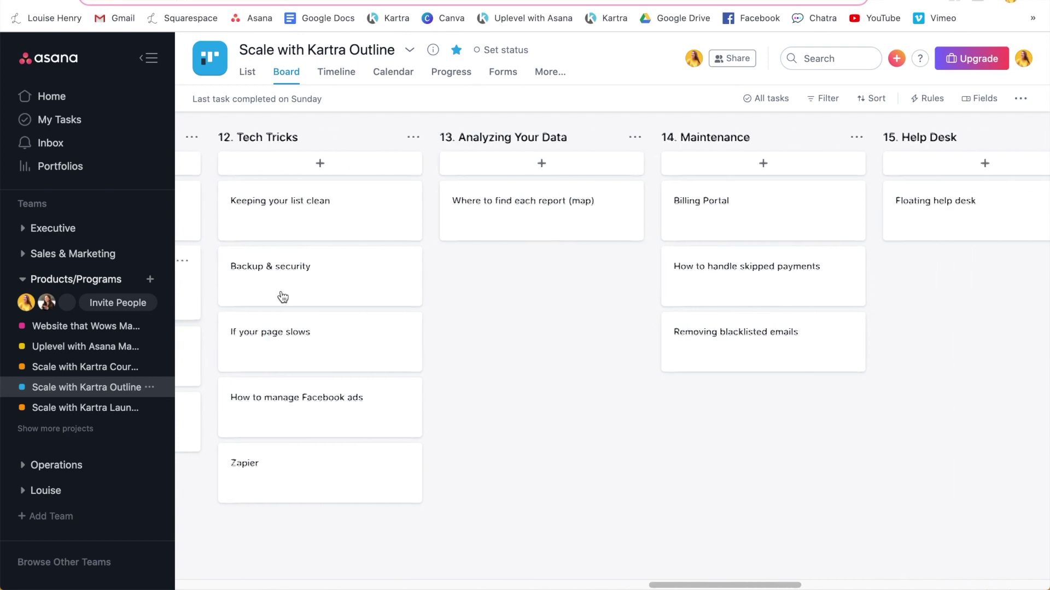
scroll(281, 292, right, 10)
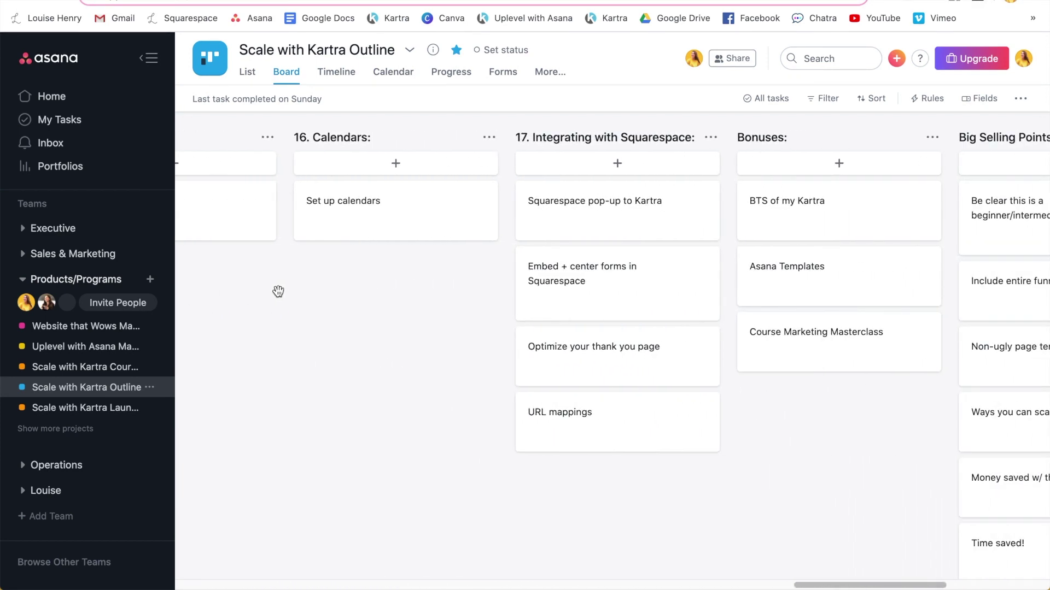
scroll(258, 273, left, 2)
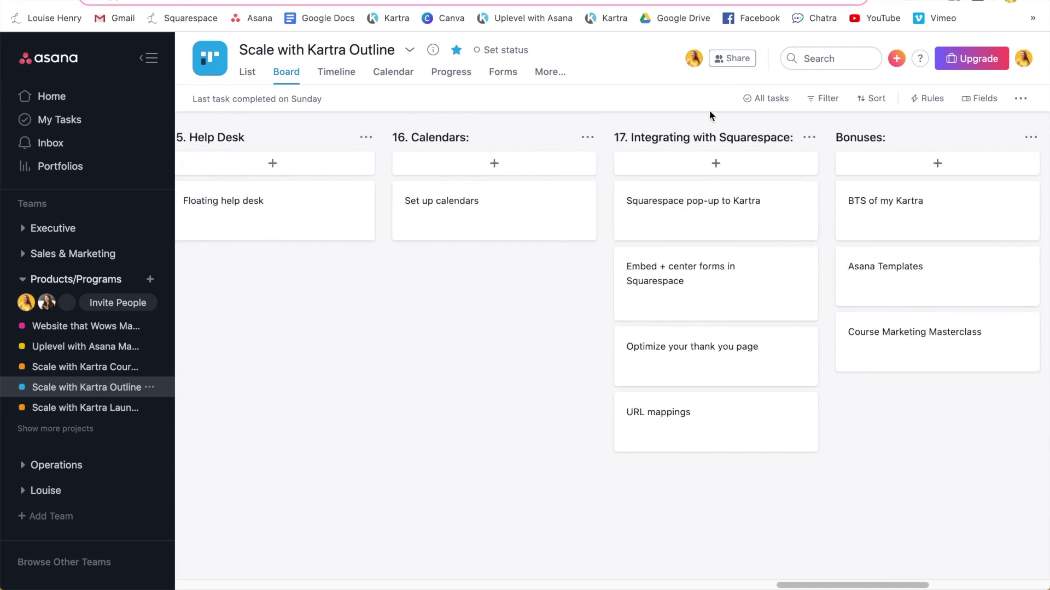
scroll(780, 152, right, 4)
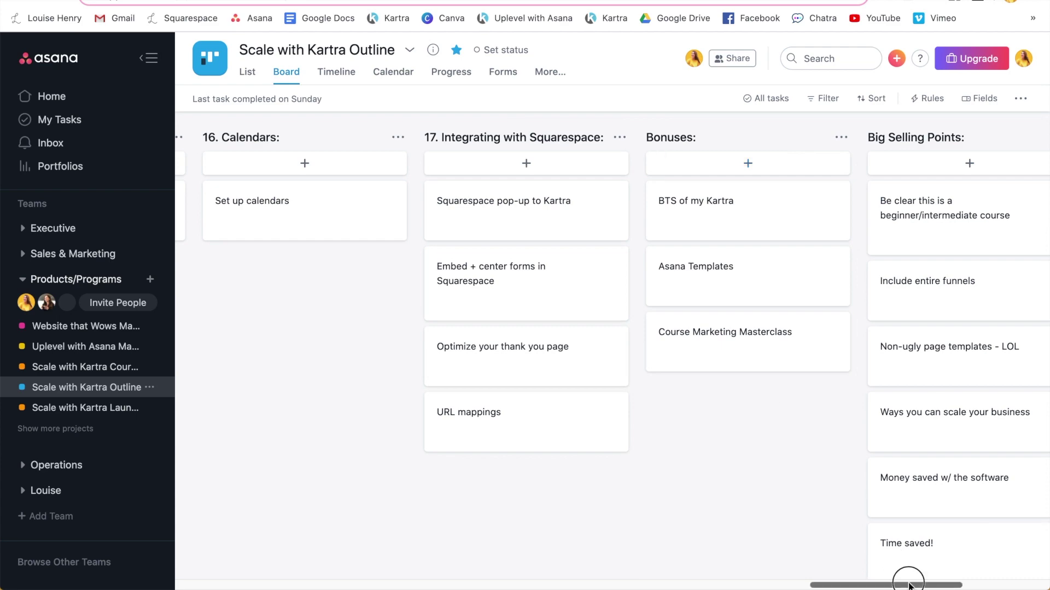
drag(909, 580, 145, 569)
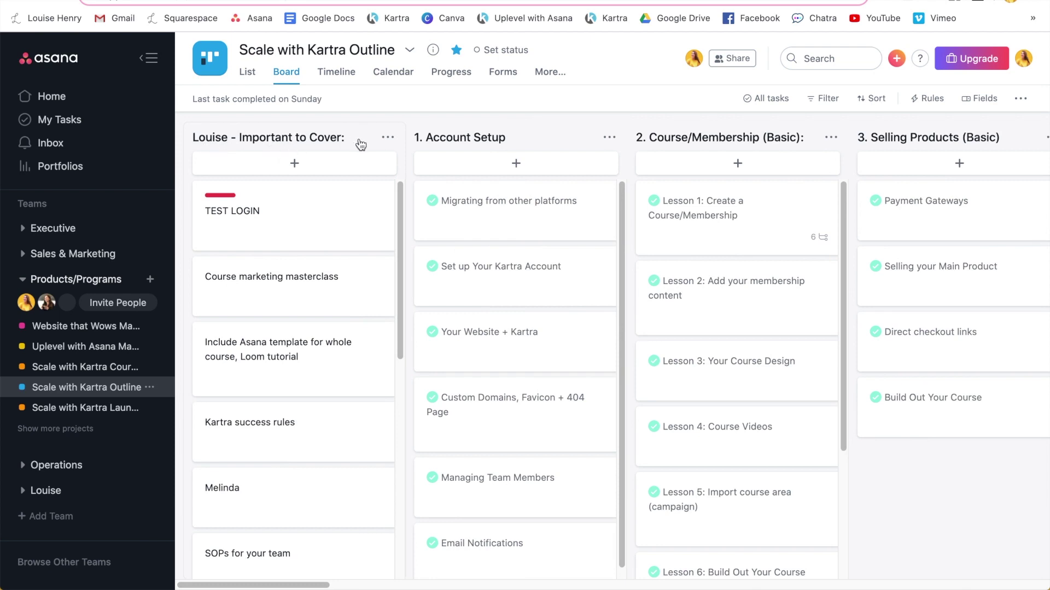
scroll(368, 258, down, 3)
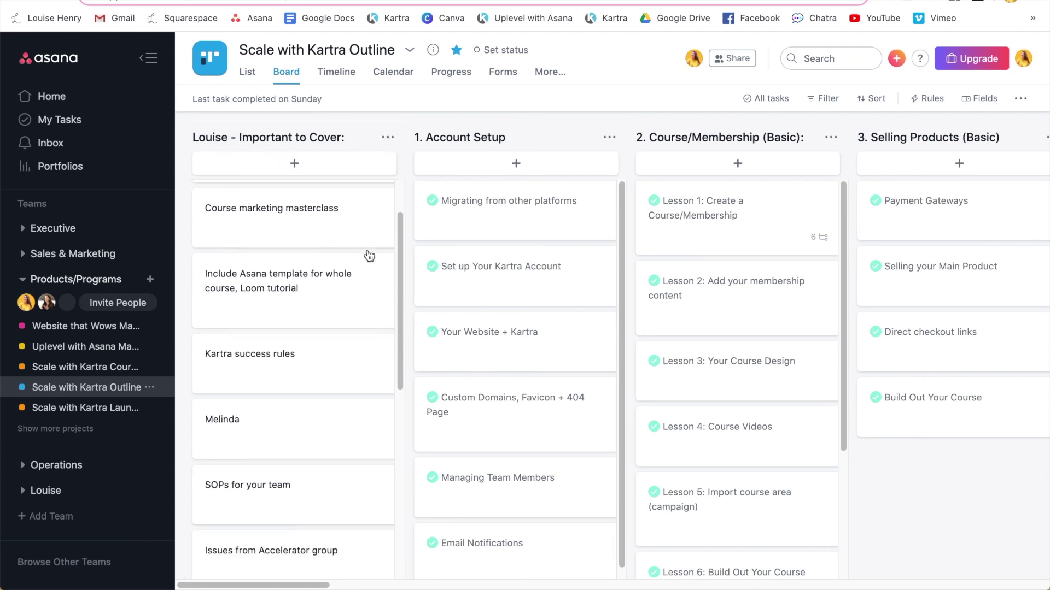
scroll(346, 297, down, 3)
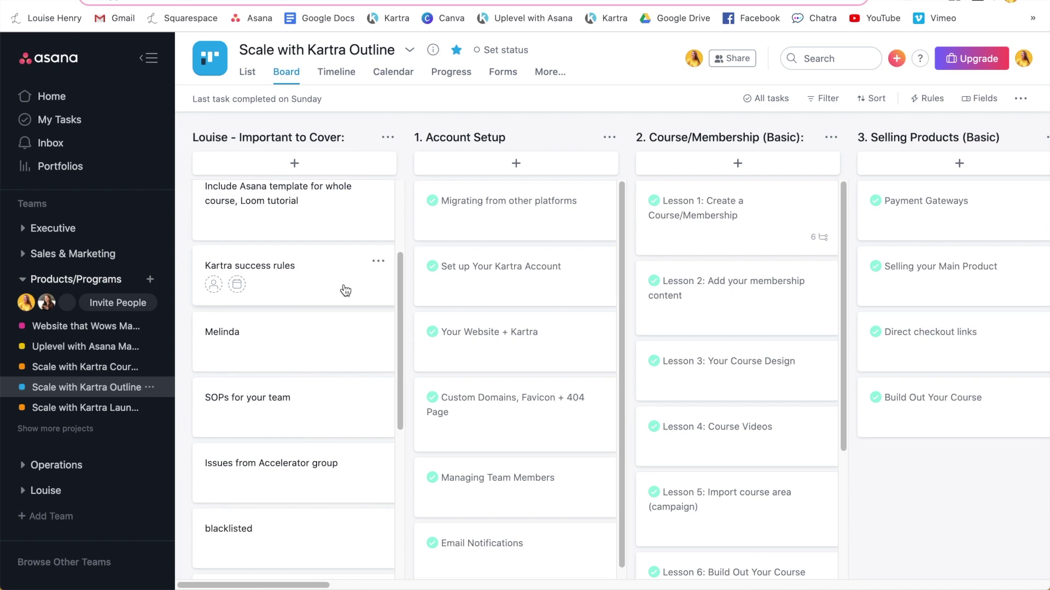
scroll(340, 431, down, 10)
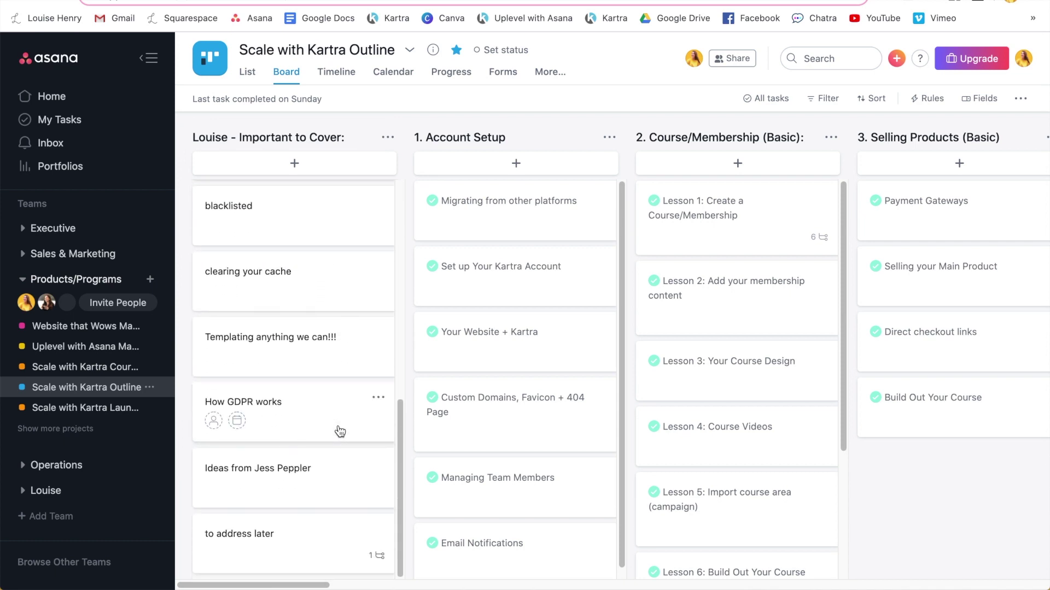
scroll(340, 431, right, 15)
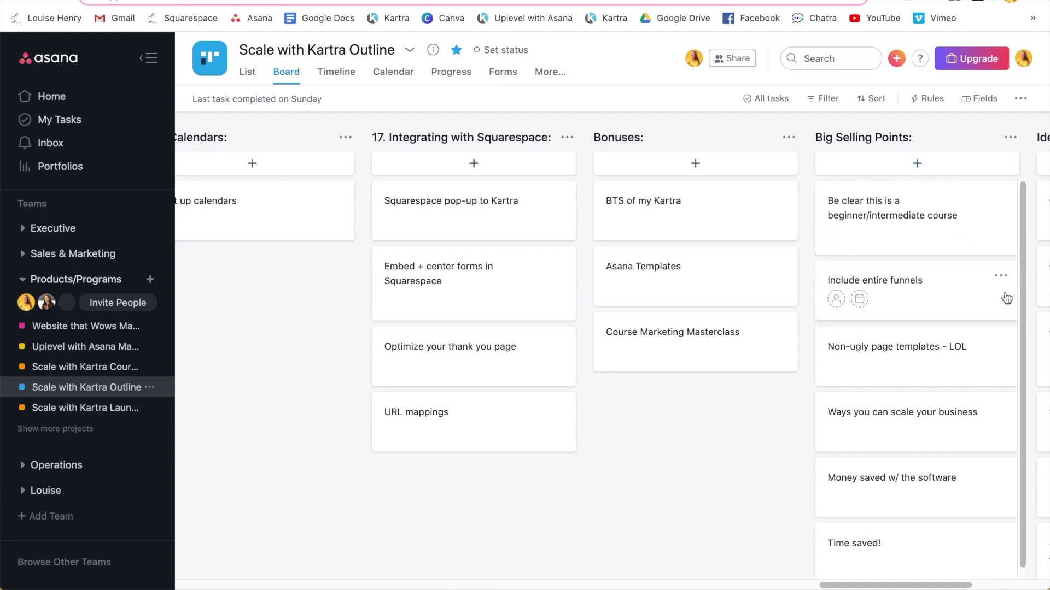
scroll(1006, 300, down, 1)
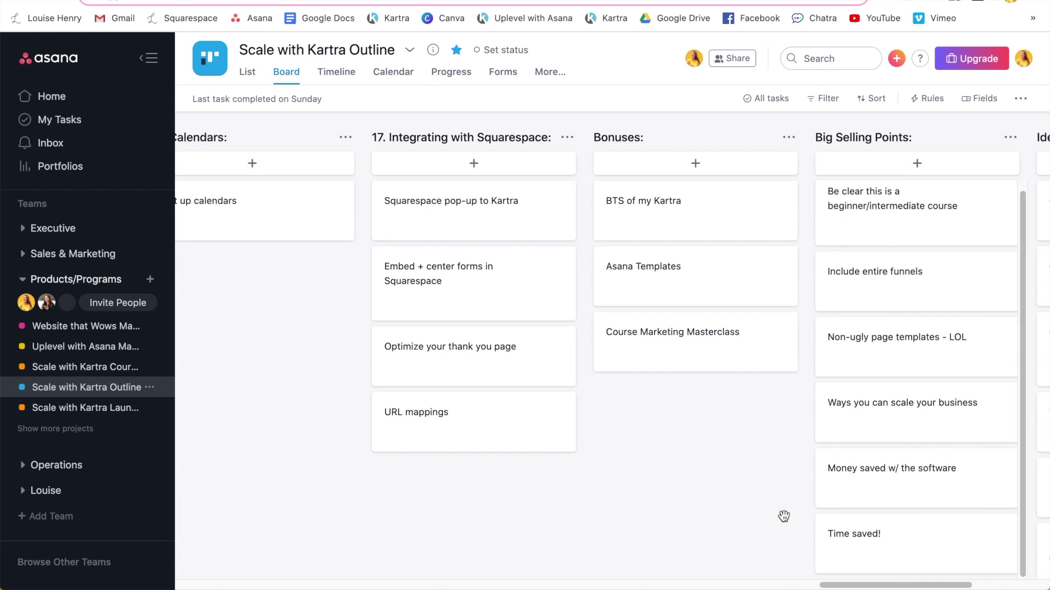
scroll(779, 516, left, 20)
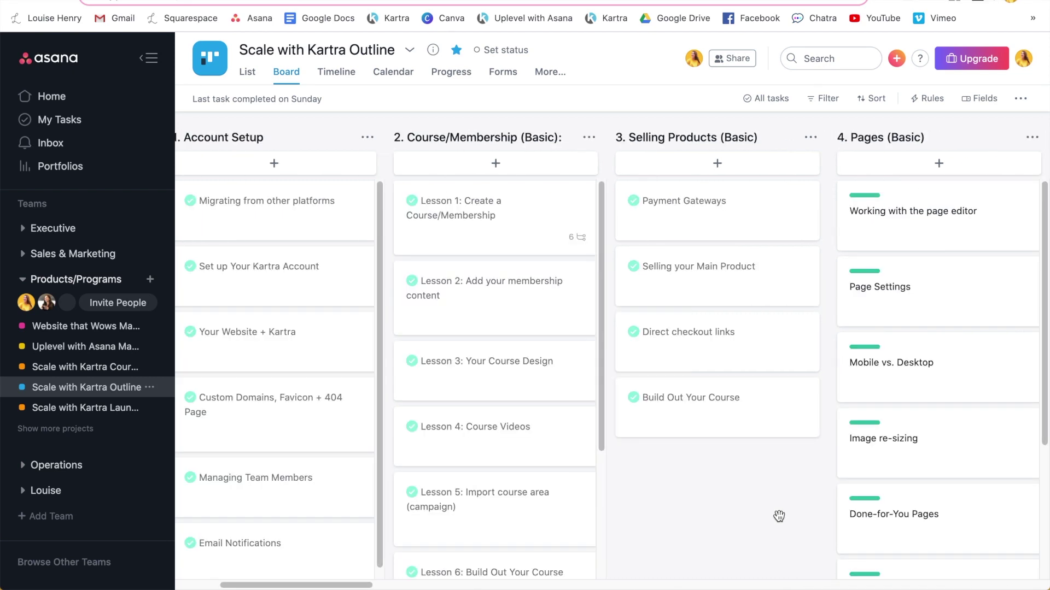
scroll(779, 516, right, 5)
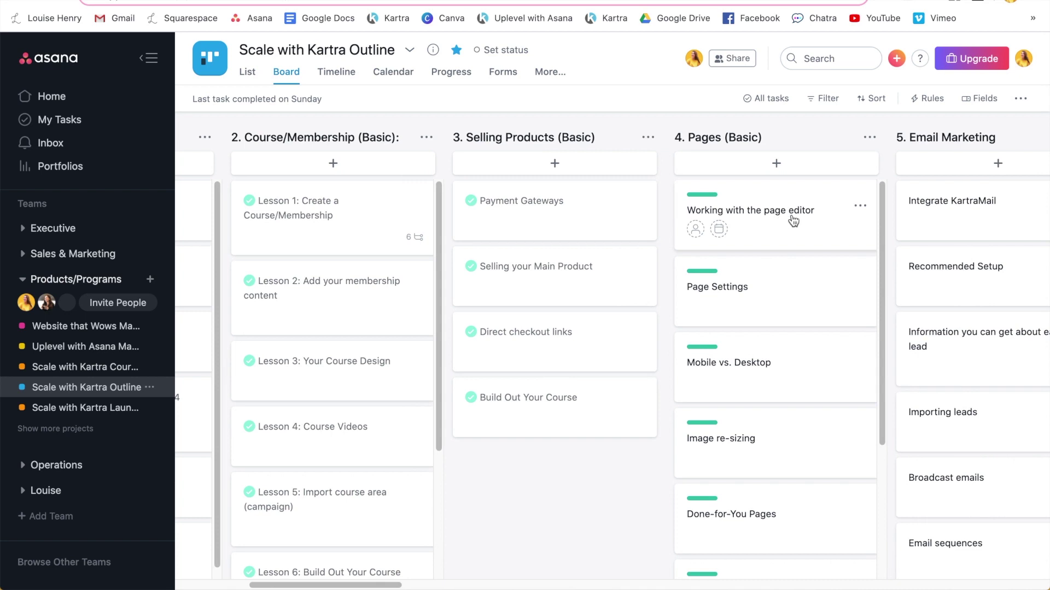
drag(802, 218, 768, 201)
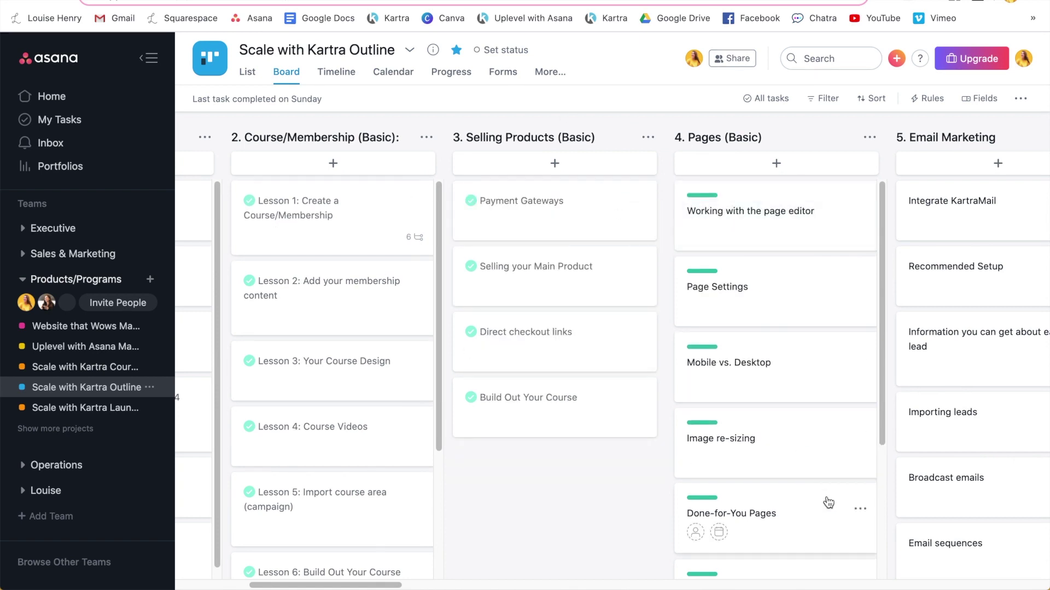
scroll(824, 478, right, 4)
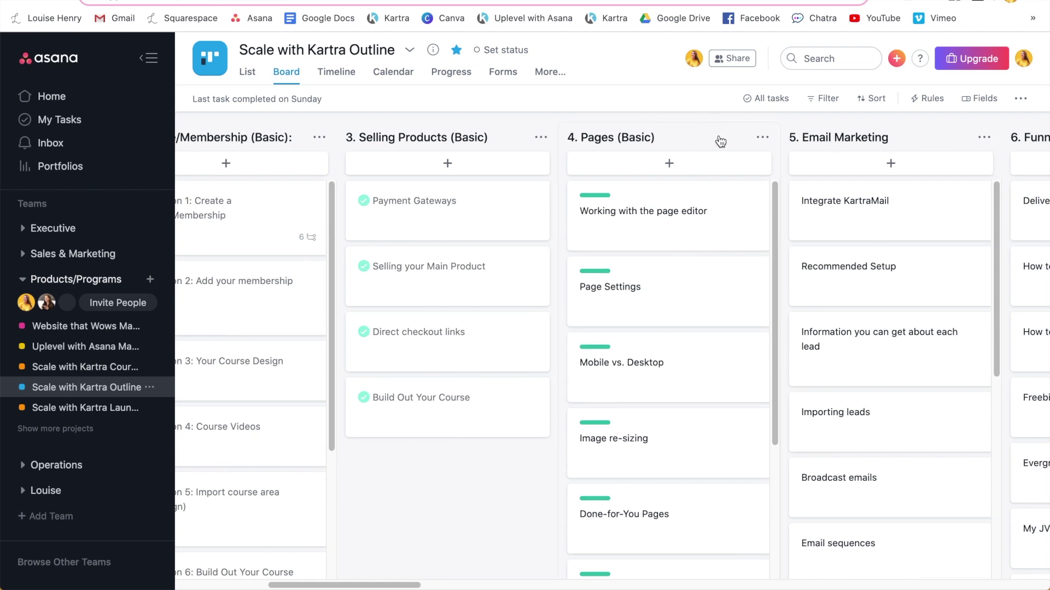
click(667, 138)
drag(666, 138, 503, 146)
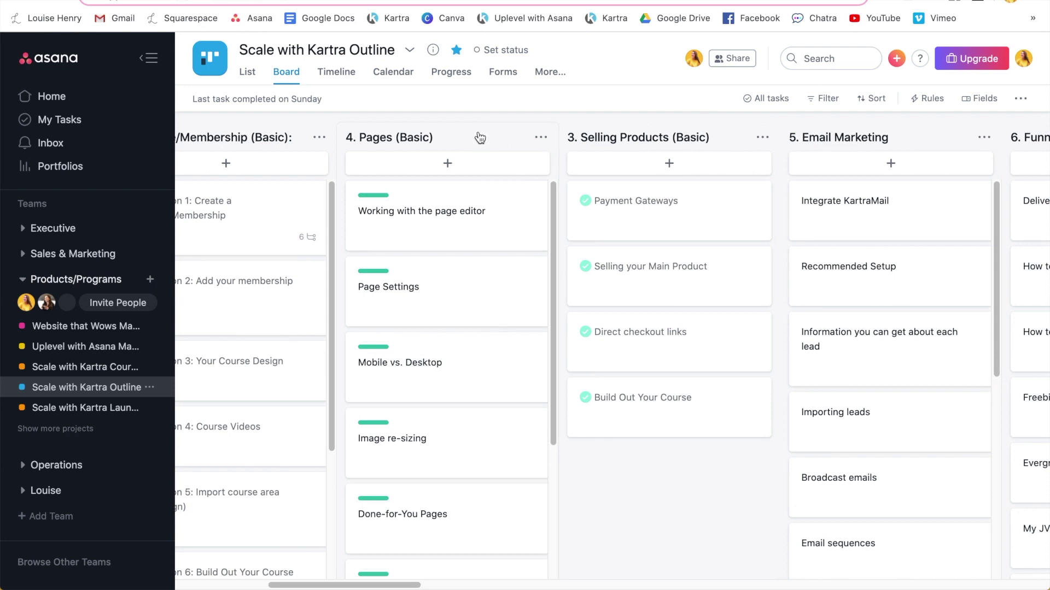
drag(474, 146, 696, 134)
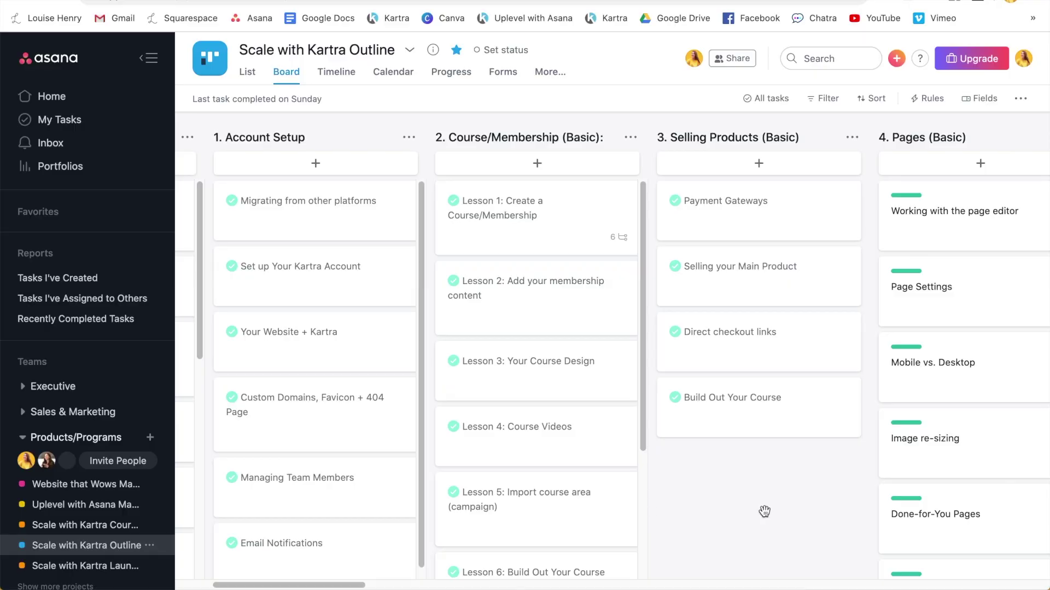
scroll(764, 511, right, 3)
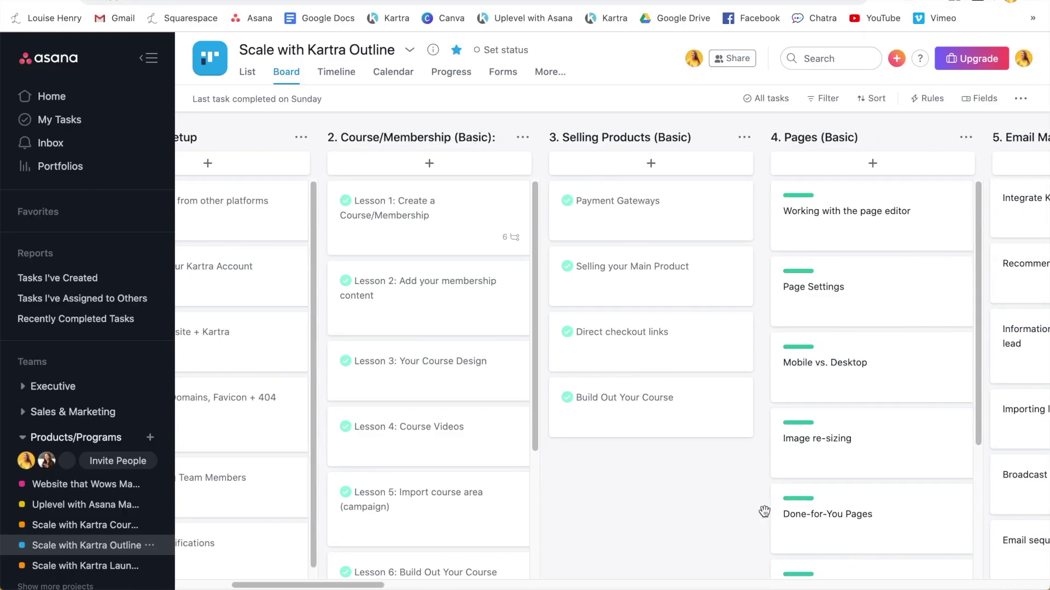
scroll(764, 511, right, 4)
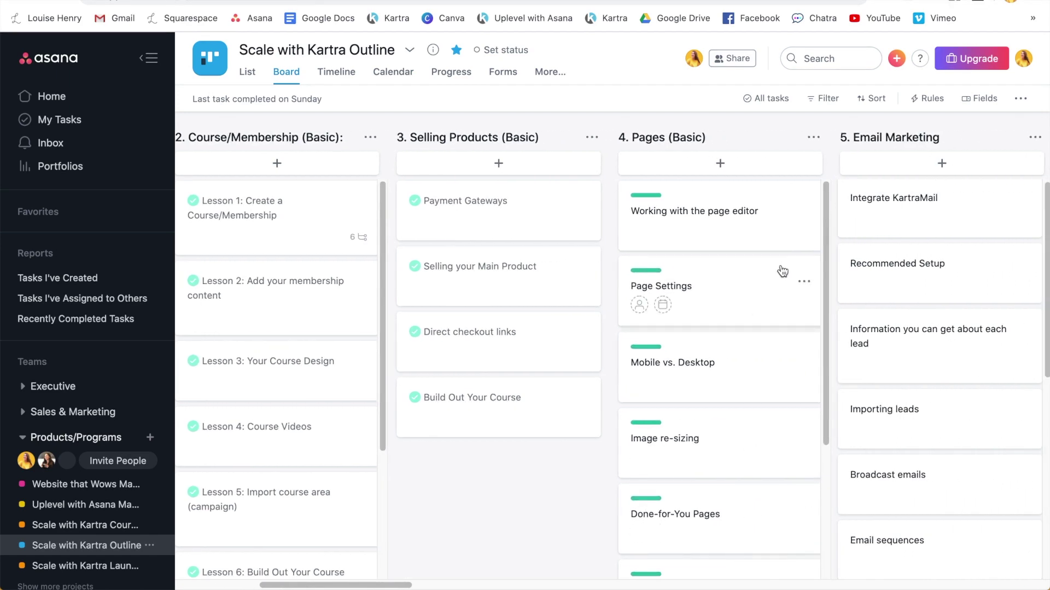
scroll(780, 273, down, 2)
scroll(782, 272, down, 3)
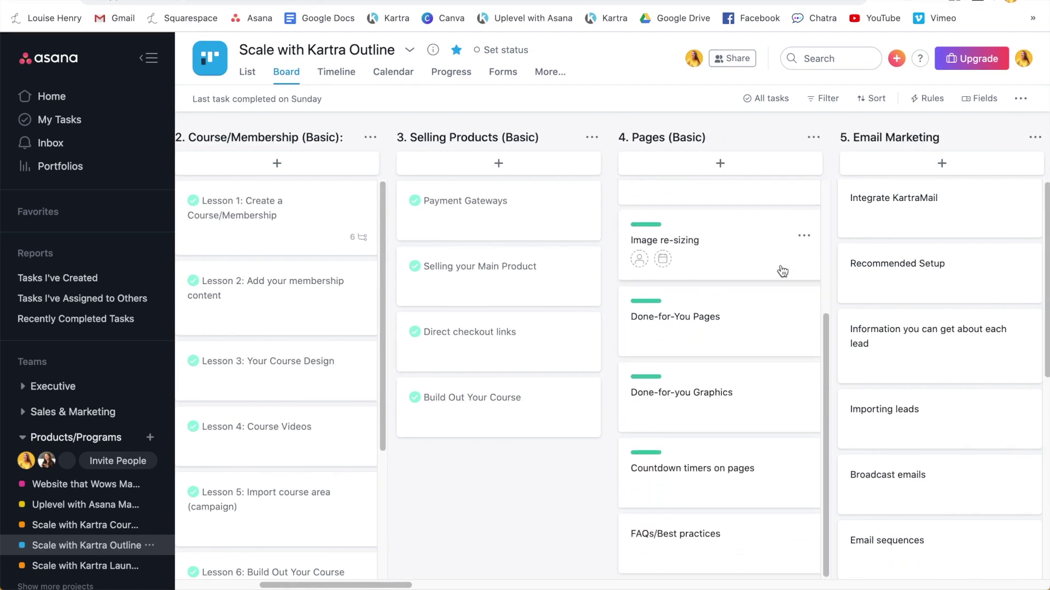
scroll(783, 271, right, 2)
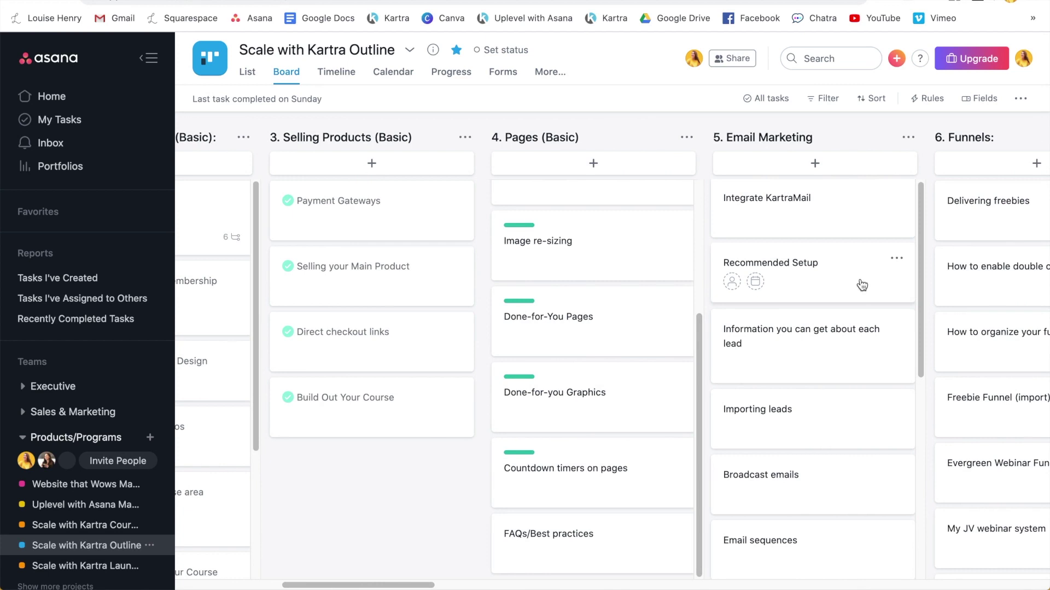
mouse_move(856, 282)
mouse_down()
mouse_move(848, 188)
mouse_move(848, 290)
mouse_up()
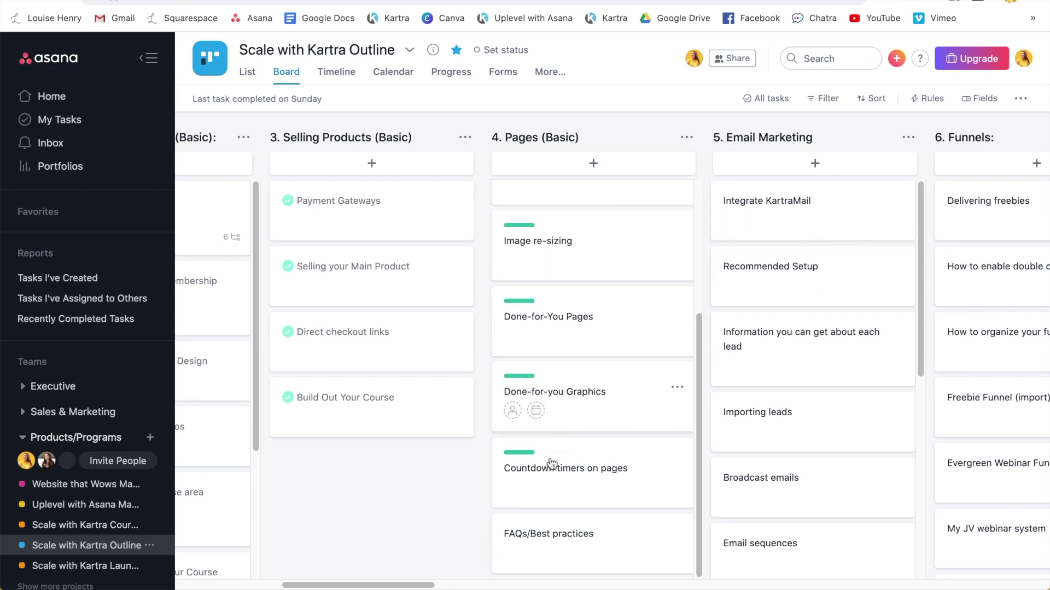
click(391, 351)
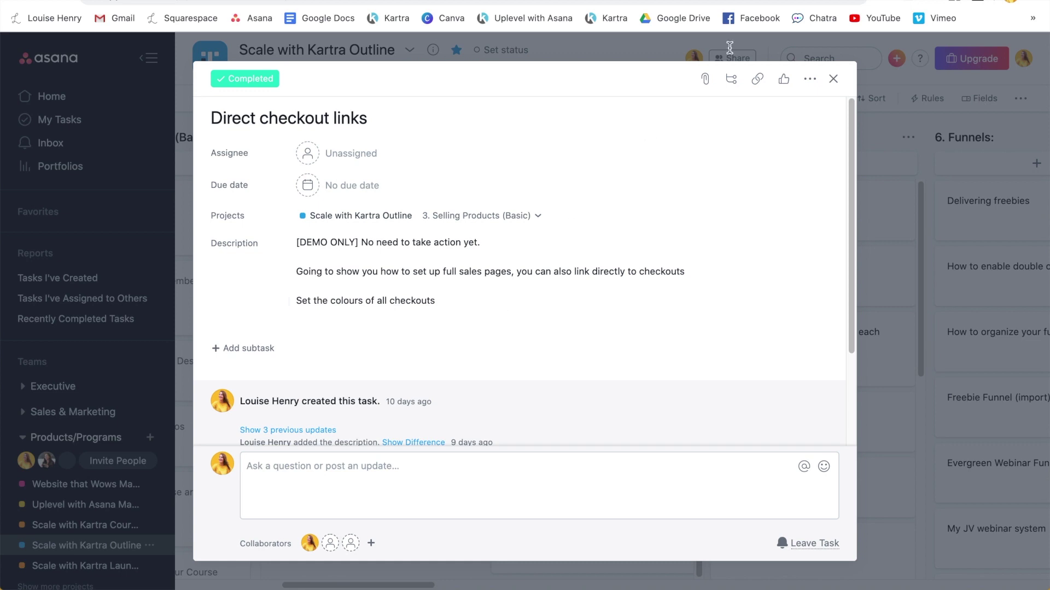
click(833, 79)
scroll(454, 284, right, 5)
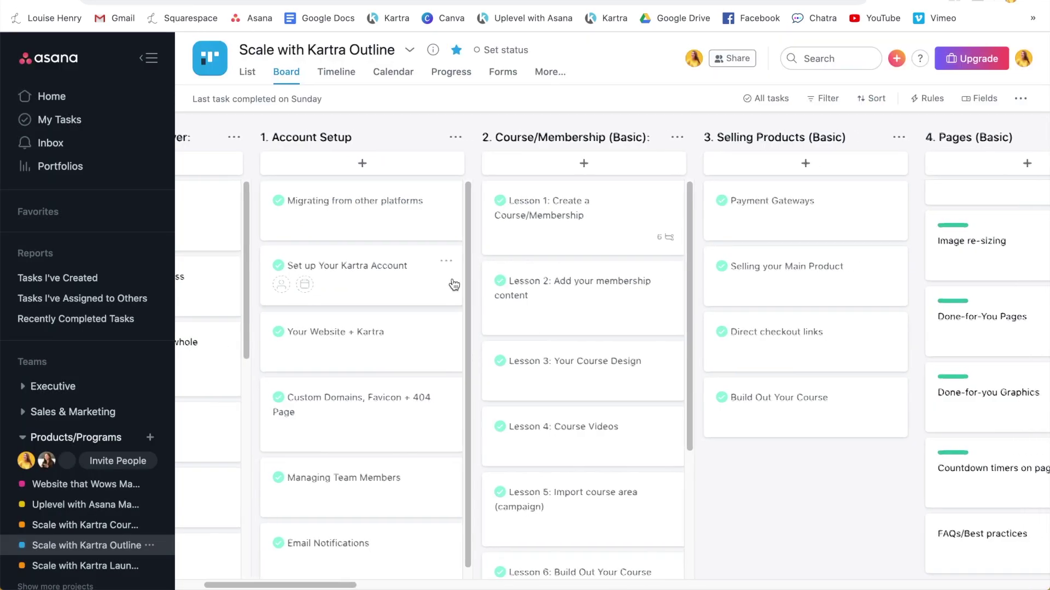
scroll(454, 284, right, 4)
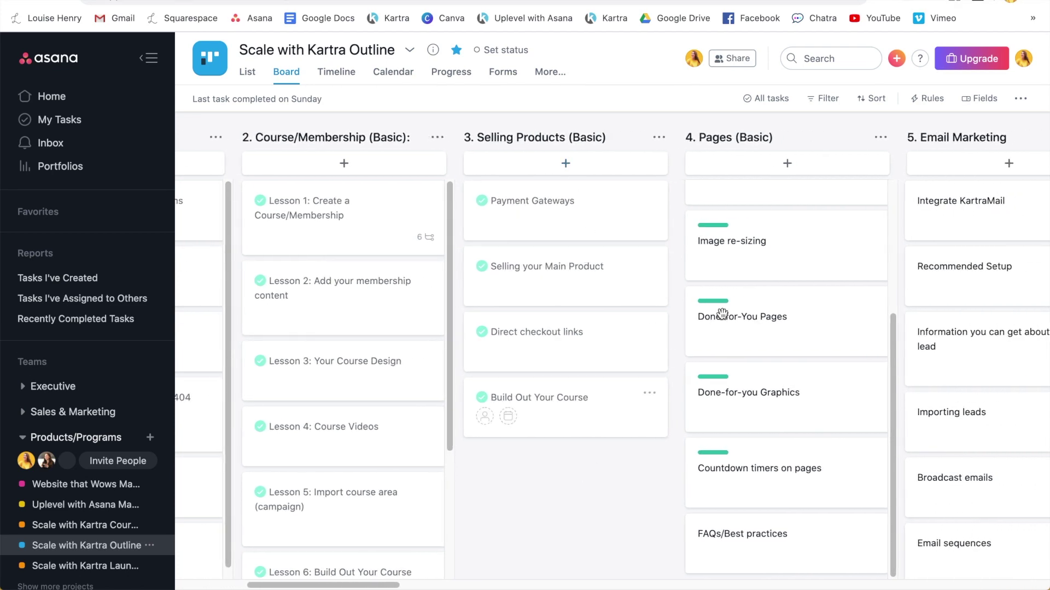
click(798, 304)
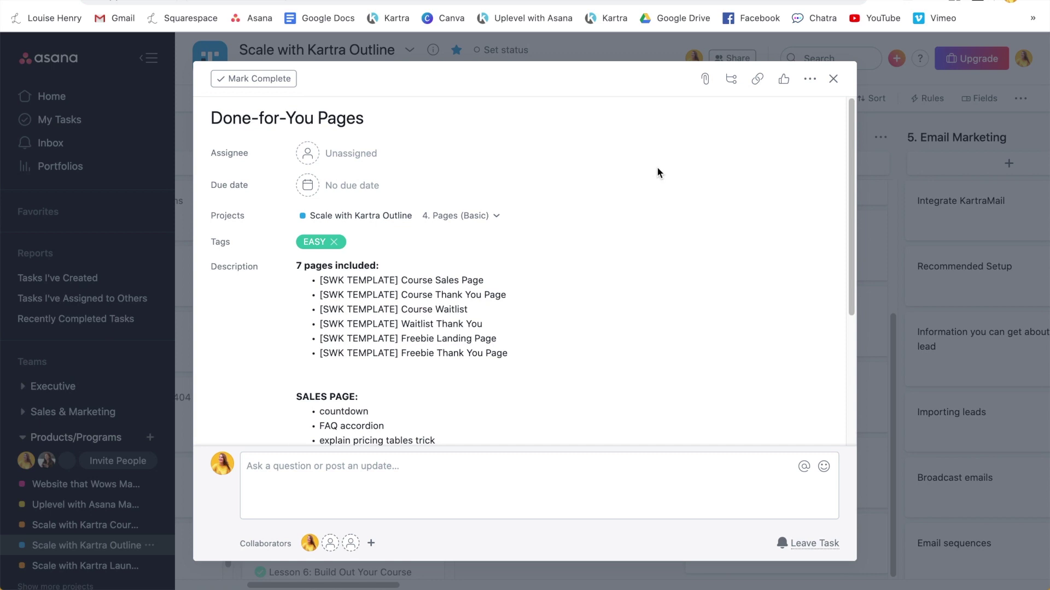
key(Escape)
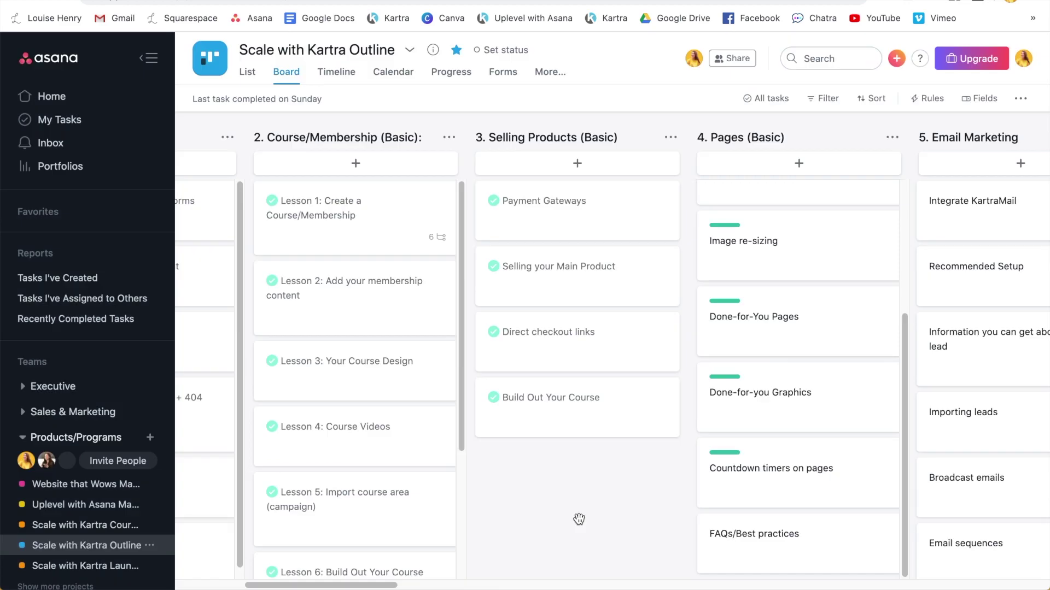
scroll(579, 518, left, 5)
scroll(579, 519, right, 5)
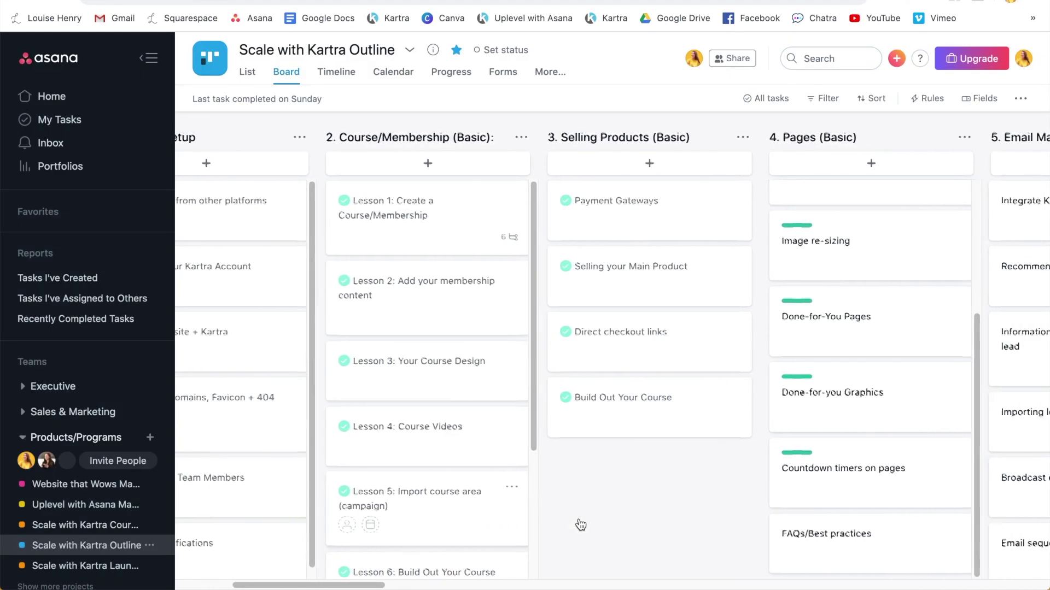
scroll(579, 519, right, 8)
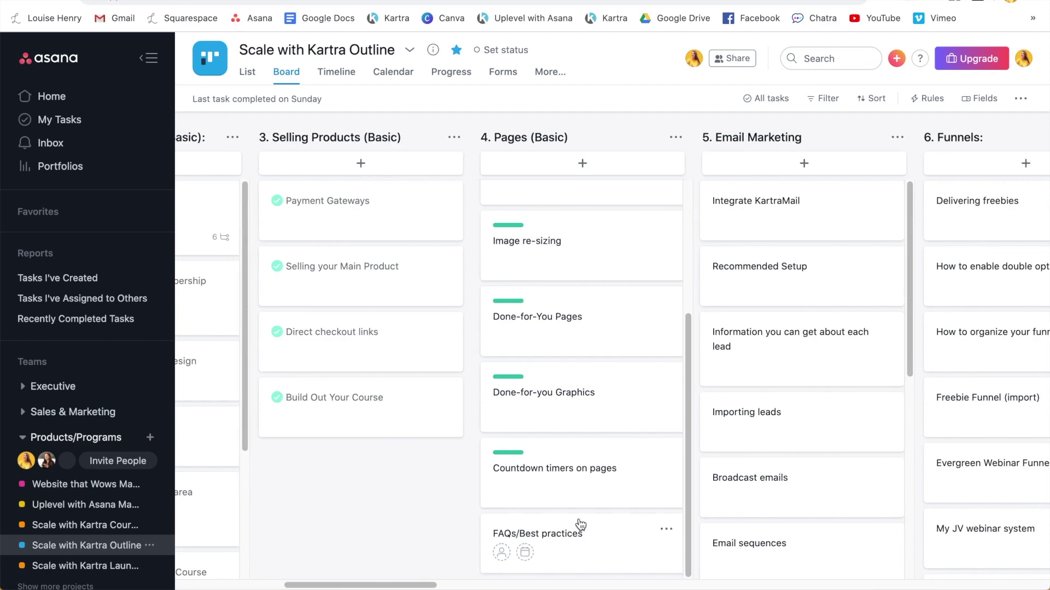
scroll(580, 525, right, 5)
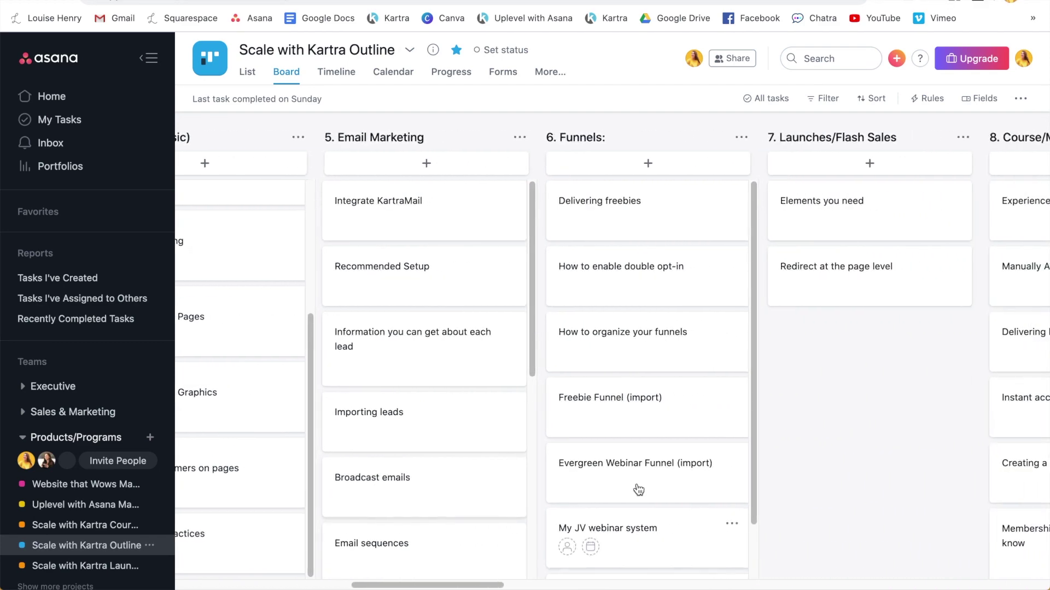
scroll(870, 469, right, 6)
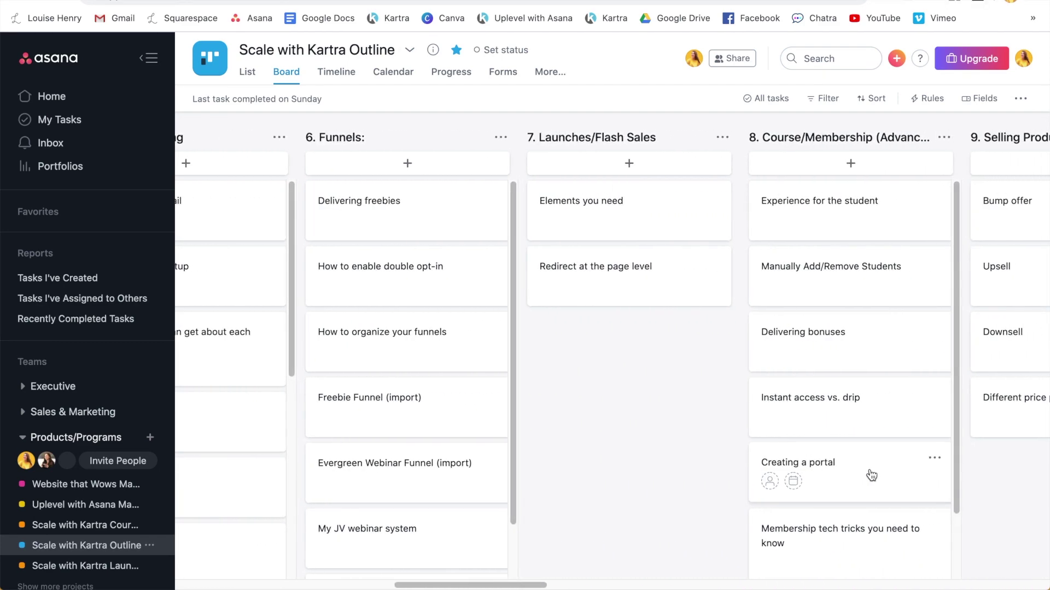